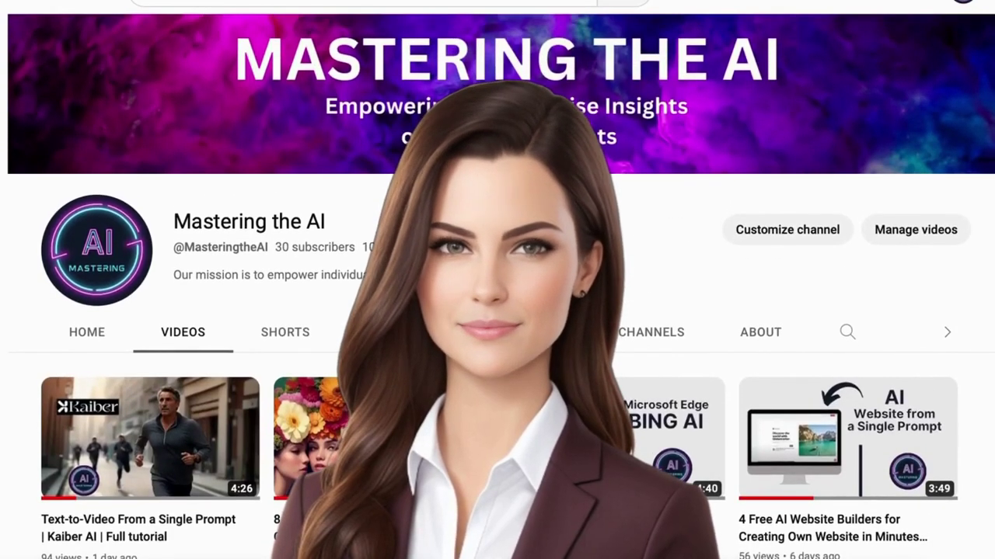
Step: Scroll the AI Generation Tool feed down to the earlier brown-deer generations
{"action": "scroll", "coordinate": [497, 280], "scroll_direction": "down", "scroll_amount": 1}
{"action": "scroll", "coordinate": [497, 279], "scroll_direction": "down", "scroll_amount": 1}
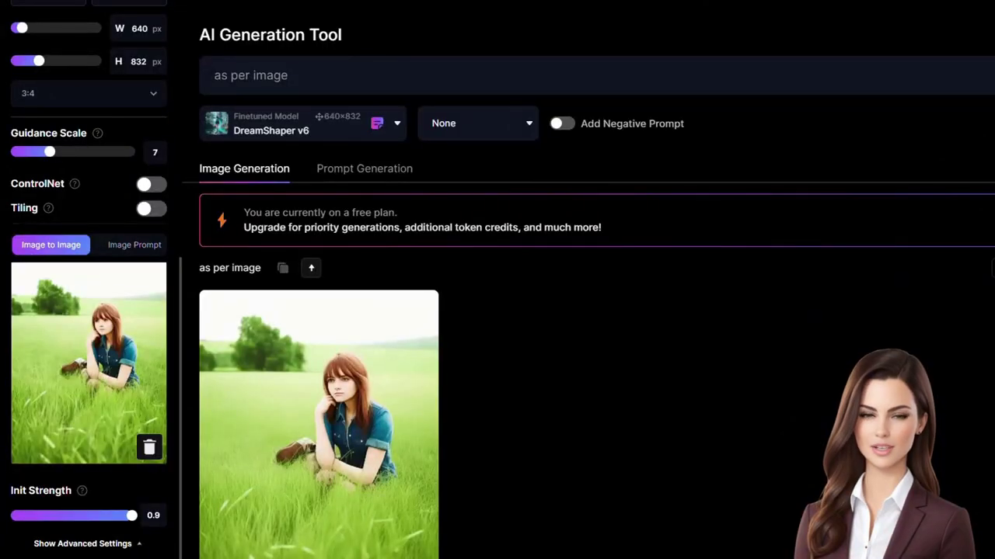
{"action": "scroll", "coordinate": [492, 368], "scroll_direction": "down", "scroll_amount": 1}
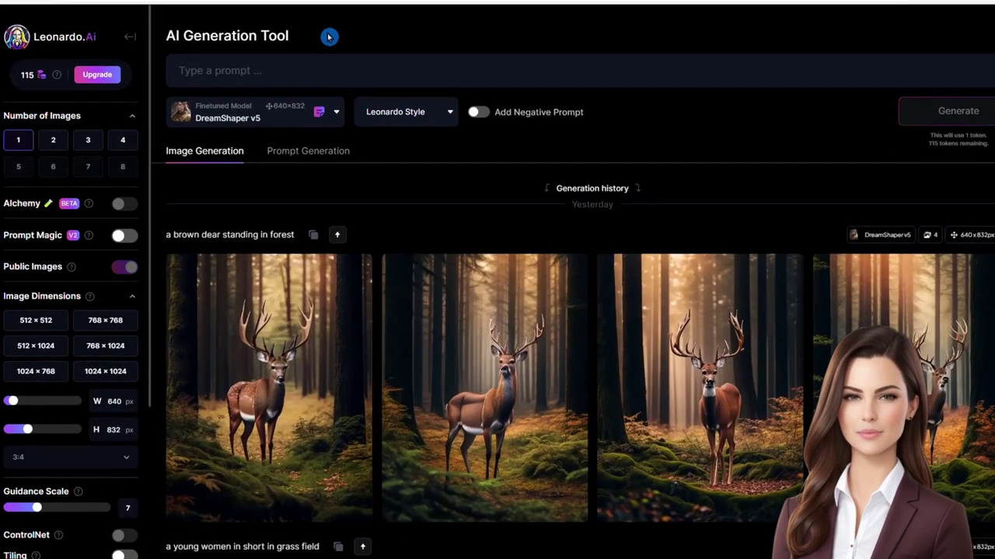
Step: Set the Finetuned Model to DreamShaper v6, keeping the style preset at None
{"action": "left_click", "coordinate": [337, 115]}
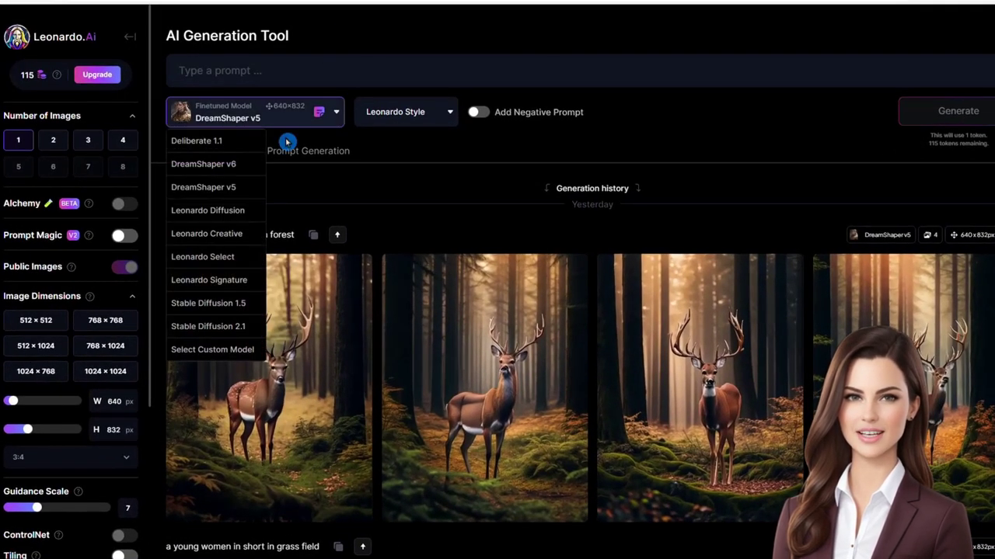
{"action": "left_click", "coordinate": [232, 165]}
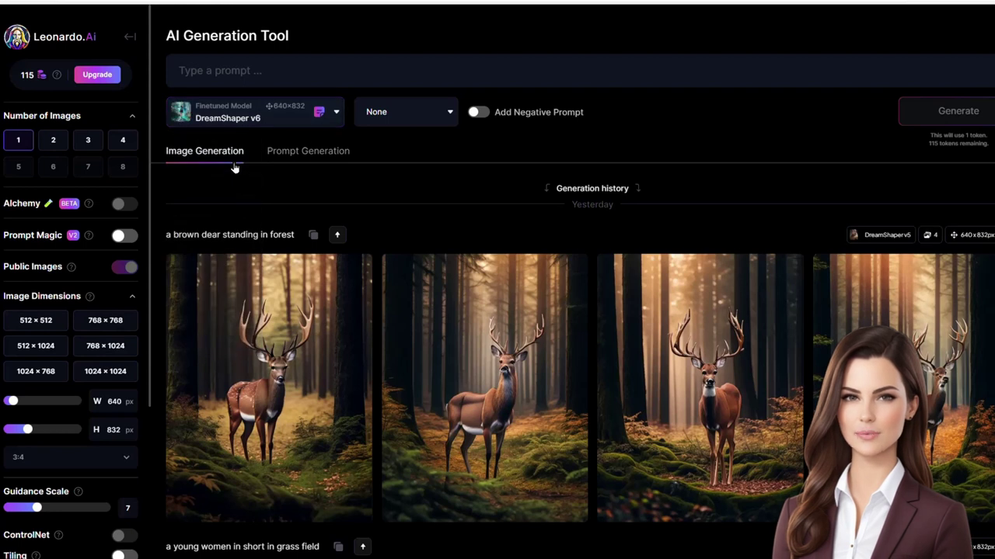
{"action": "left_click", "coordinate": [447, 114]}
{"action": "left_click", "coordinate": [471, 147]}
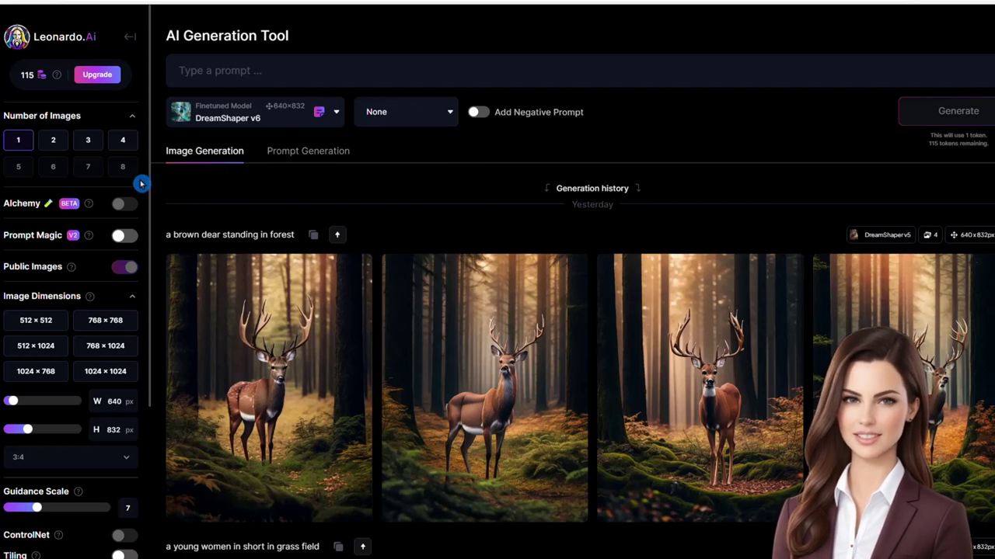
Step: Generate an image from the grass-field girl reference with the prompt 'as per image'
{"action": "scroll", "coordinate": [141, 184], "scroll_direction": "down", "scroll_amount": 3}
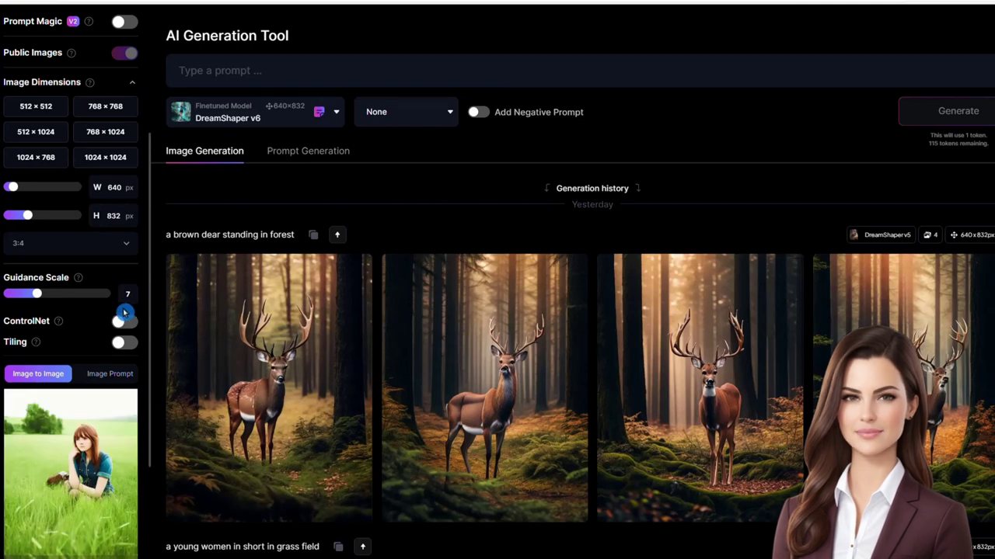
{"action": "scroll", "coordinate": [121, 314], "scroll_direction": "down", "scroll_amount": 2}
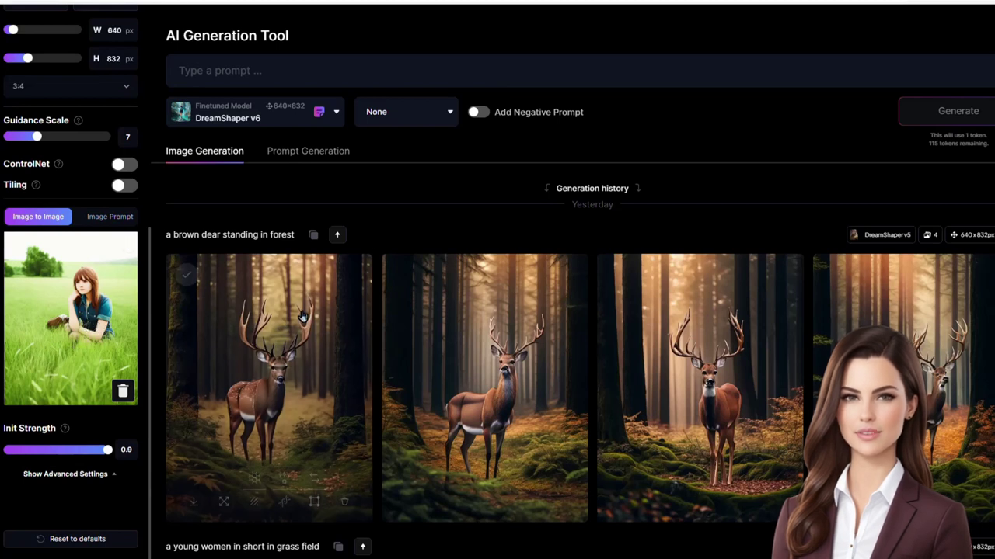
{"action": "left_click", "coordinate": [250, 70]}
{"action": "type", "text": "as per image"}
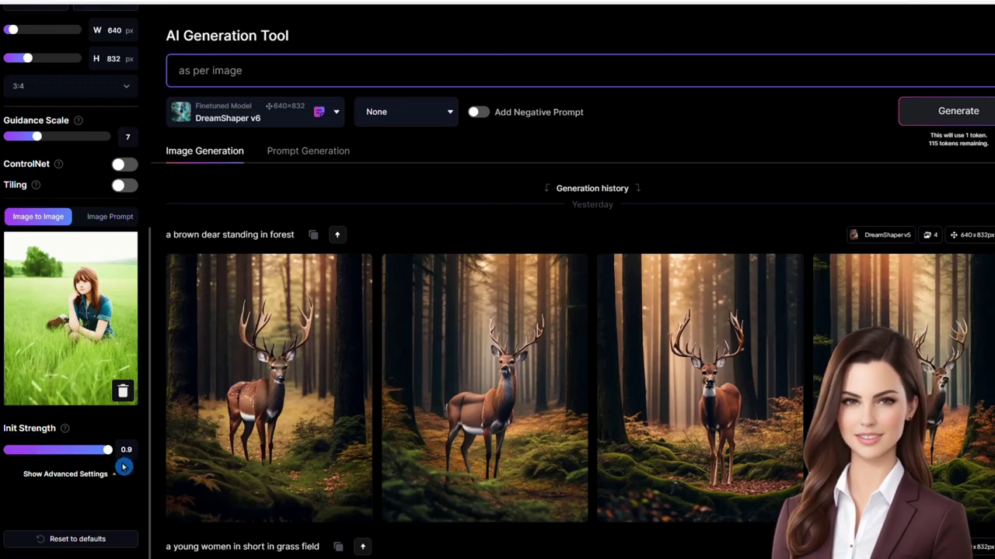
{"action": "left_click", "coordinate": [939, 120]}
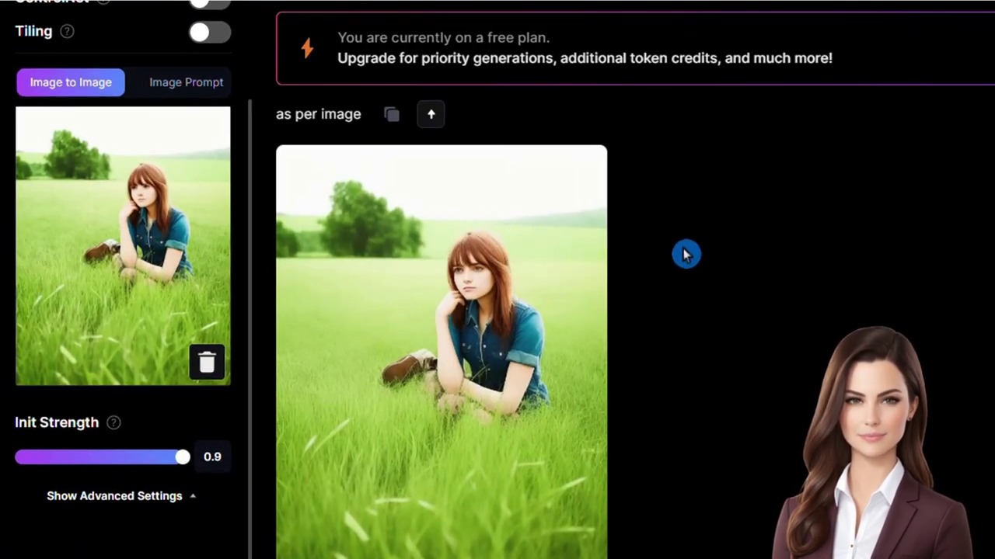
{"action": "scroll", "coordinate": [681, 249], "scroll_direction": "down", "scroll_amount": 2}
{"action": "mouse_move", "coordinate": [540, 190]}
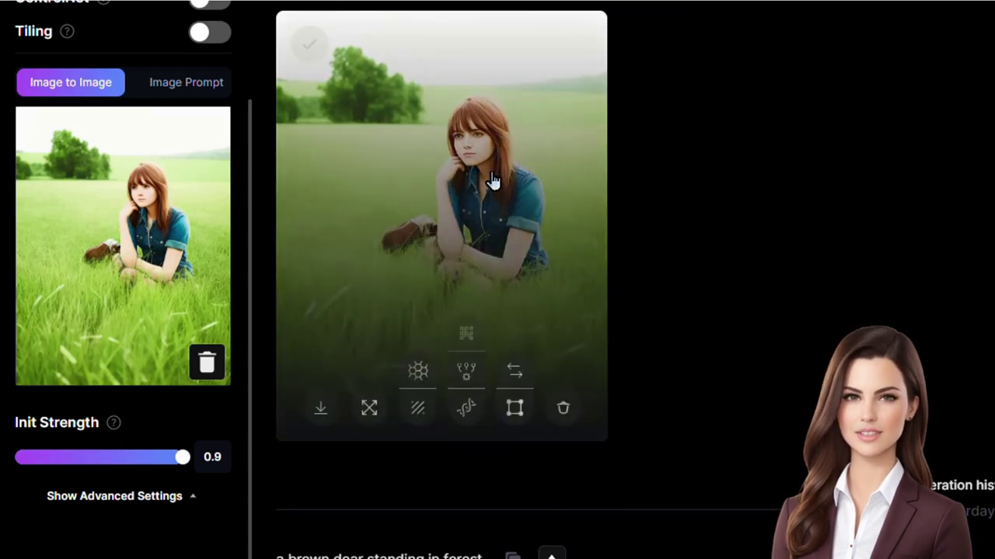
{"action": "mouse_move", "coordinate": [118, 227]}
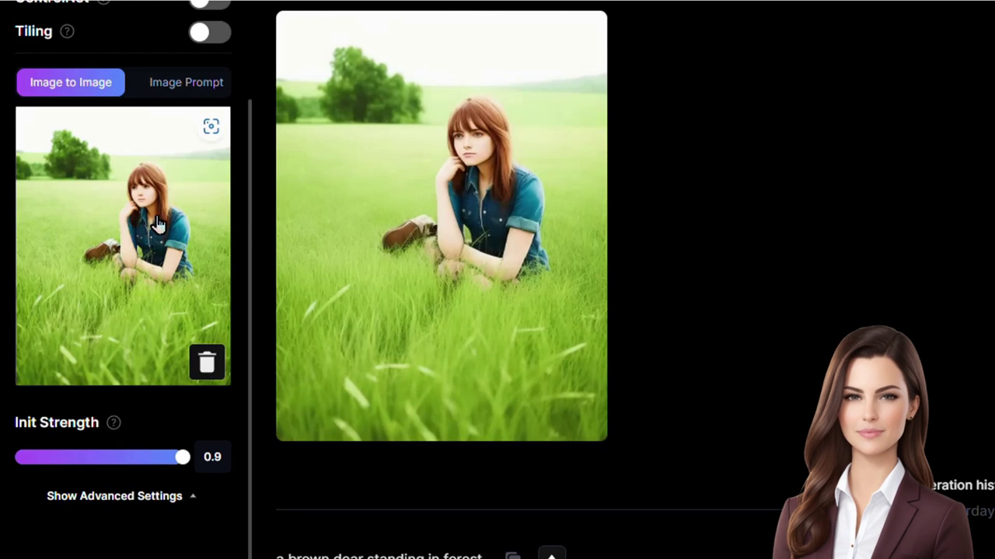
{"action": "mouse_move", "coordinate": [542, 255]}
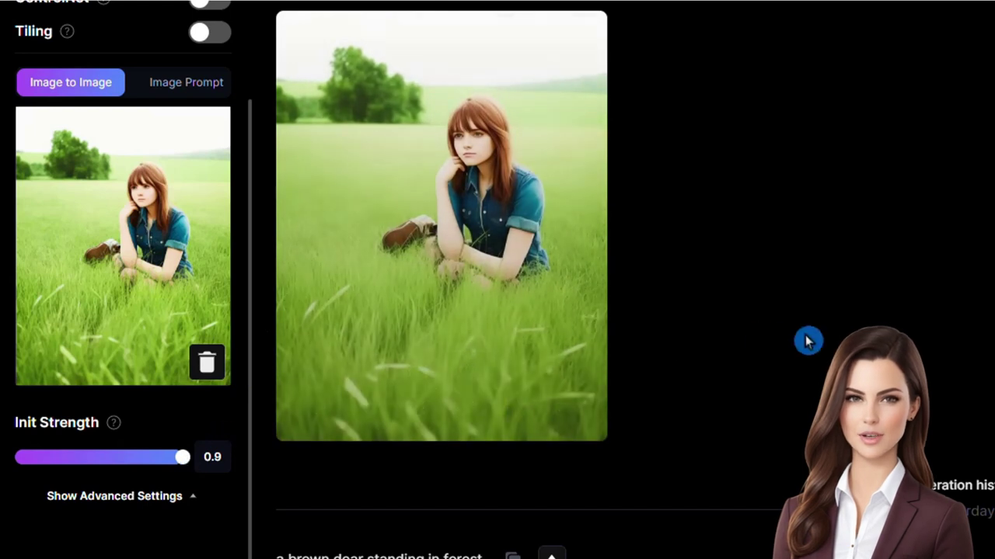
{"action": "scroll", "coordinate": [730, 317], "scroll_direction": "up", "scroll_amount": 2}
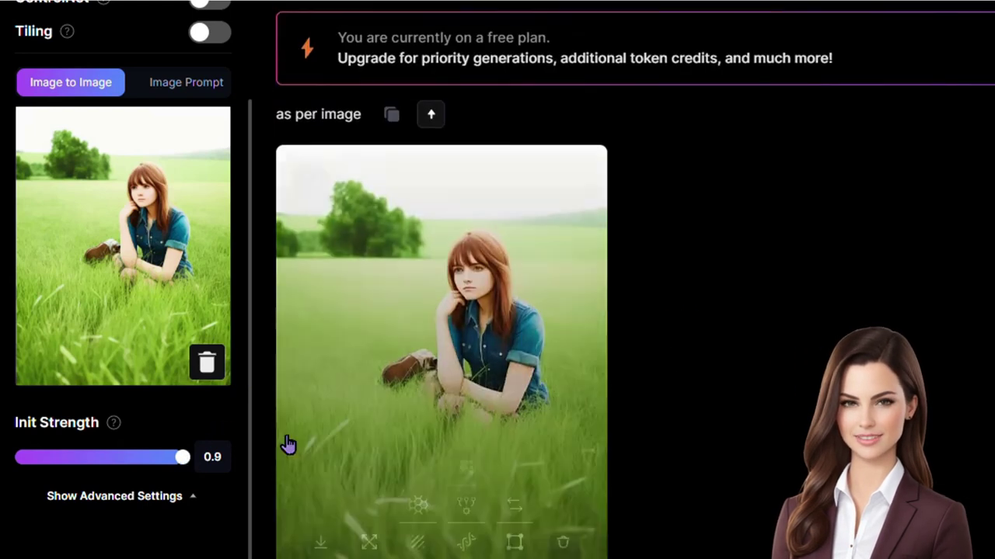
Step: Lower Init Strength from 0.9 to 0.5 and review the looser variation
{"action": "left_click_drag", "start_coordinate": [182, 461], "coordinate": [108, 475]}
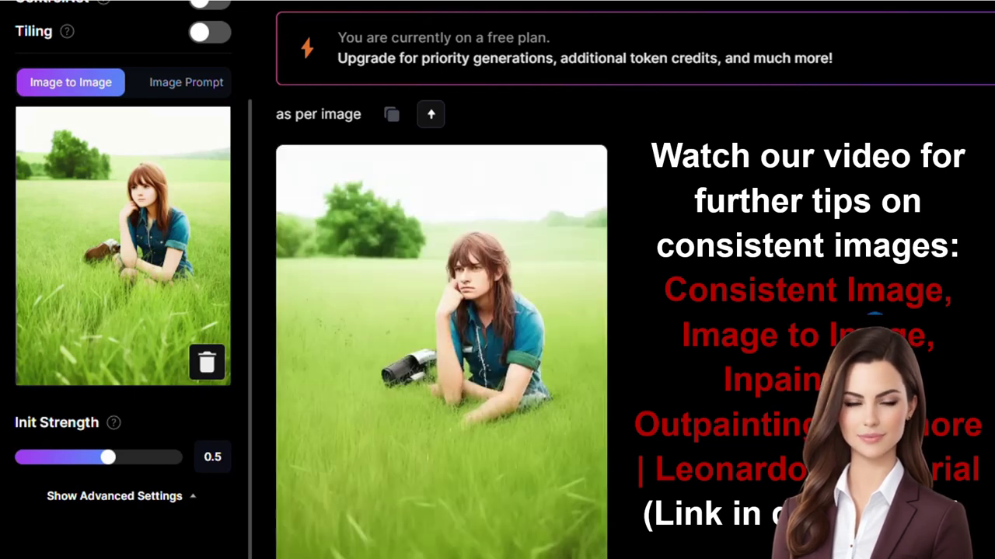
{"action": "mouse_move", "coordinate": [554, 489]}
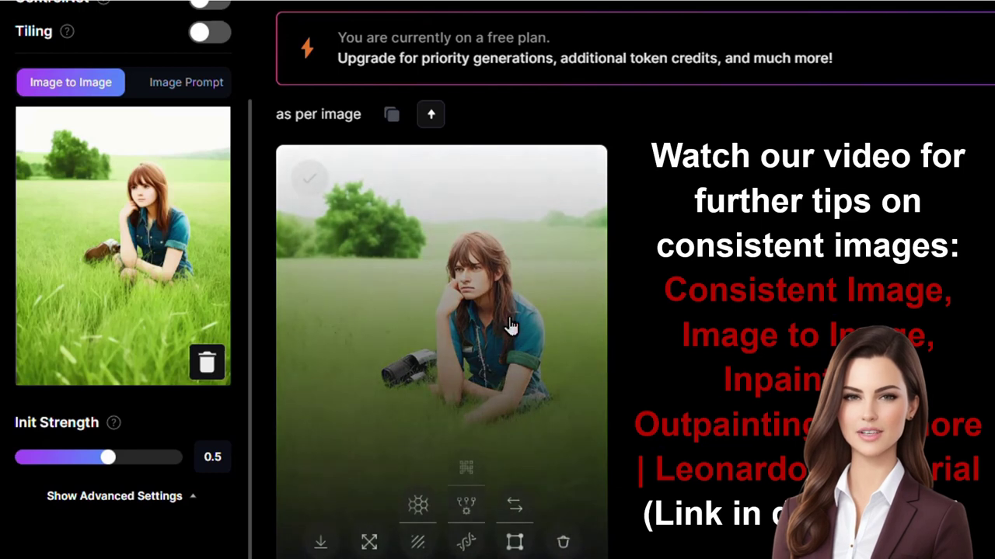
{"action": "scroll", "coordinate": [645, 303], "scroll_direction": "up", "scroll_amount": 5}
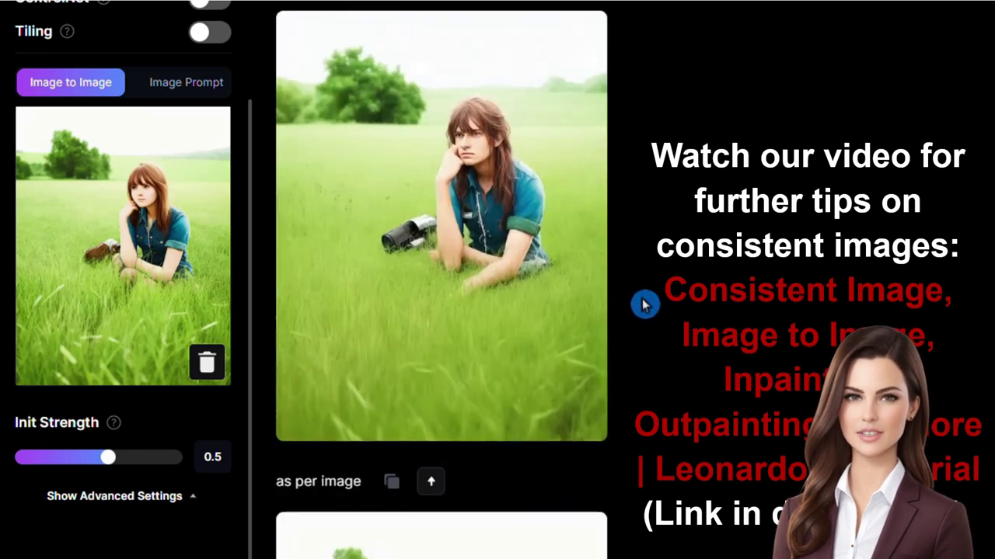
{"action": "scroll", "coordinate": [644, 305], "scroll_direction": "up", "scroll_amount": 2}
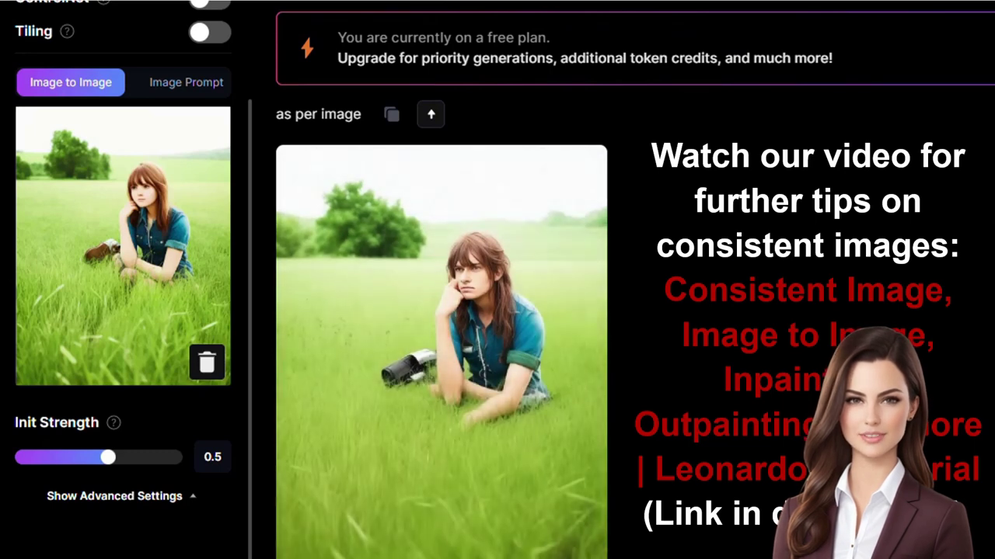
{"action": "scroll", "coordinate": [441, 326], "scroll_direction": "down", "scroll_amount": 1}
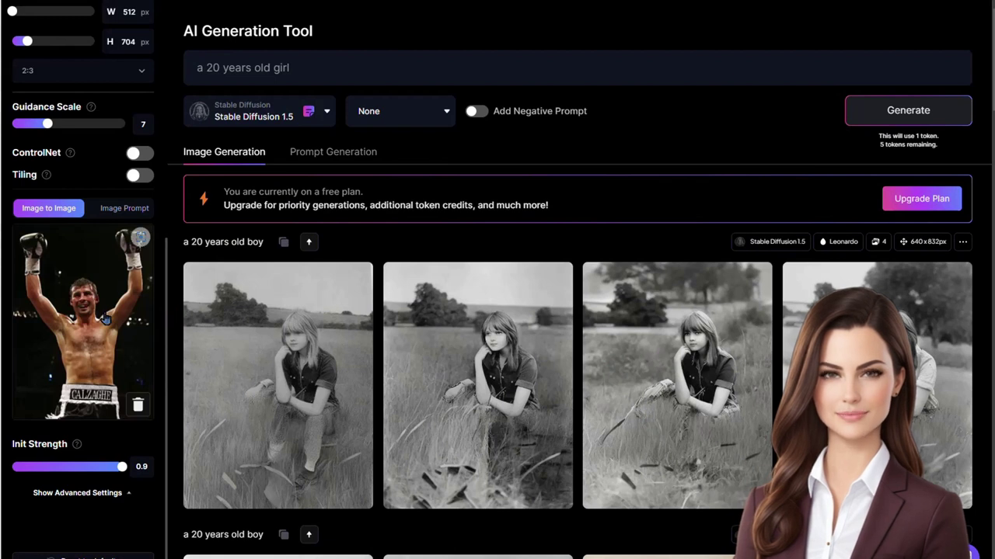
Step: Enable ControlNet Pose to Image and generate the girl copying the boxer's raised-arms pose
{"action": "scroll", "coordinate": [105, 318], "scroll_direction": "up", "scroll_amount": 3}
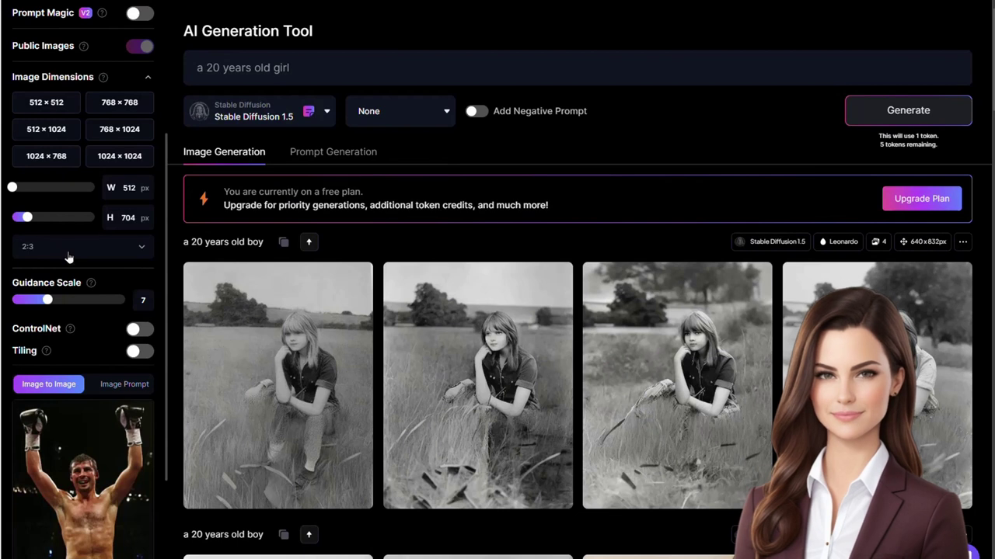
{"action": "scroll", "coordinate": [68, 257], "scroll_direction": "up", "scroll_amount": 2}
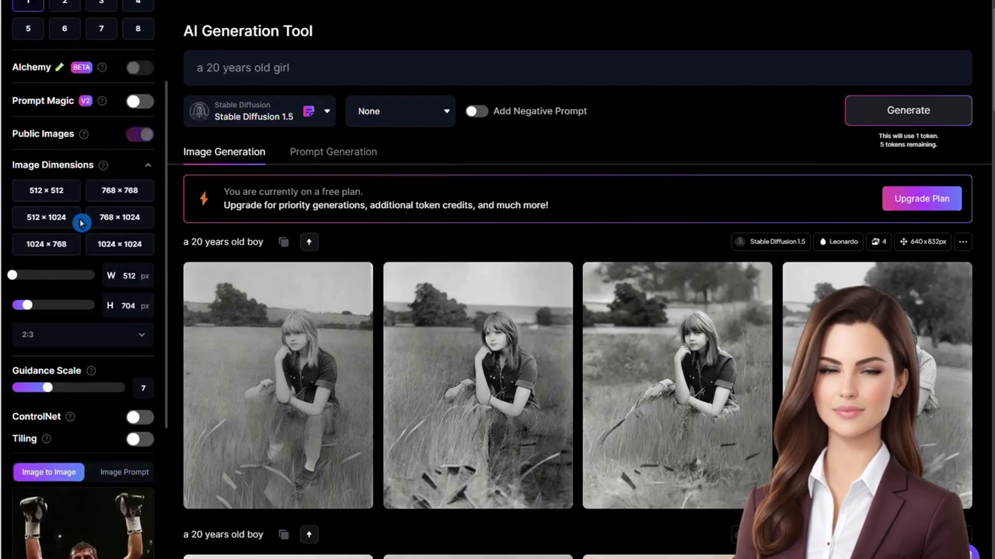
{"action": "scroll", "coordinate": [47, 225], "scroll_direction": "down", "scroll_amount": 3}
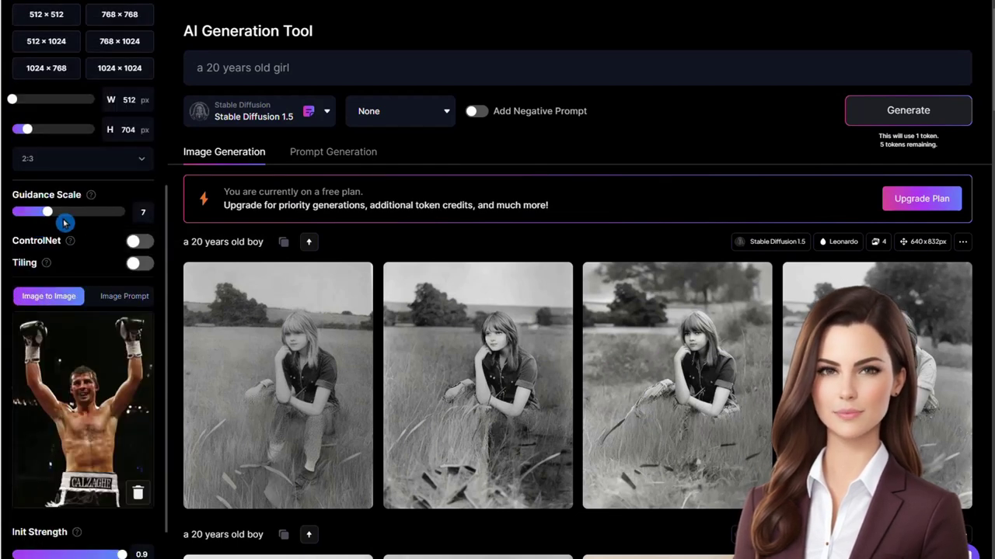
{"action": "left_click", "coordinate": [140, 242]}
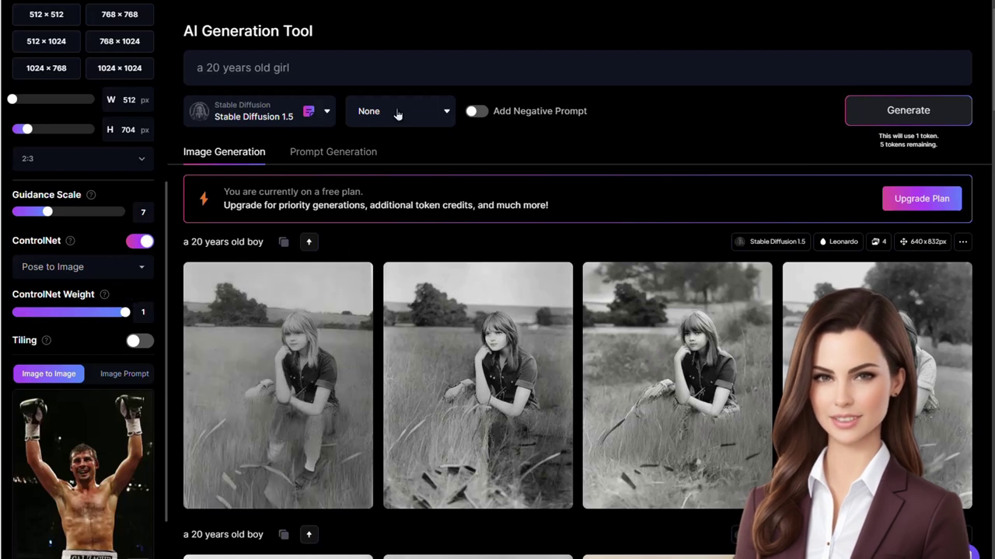
{"action": "left_click_drag", "start_coordinate": [299, 69], "coordinate": [188, 68]}
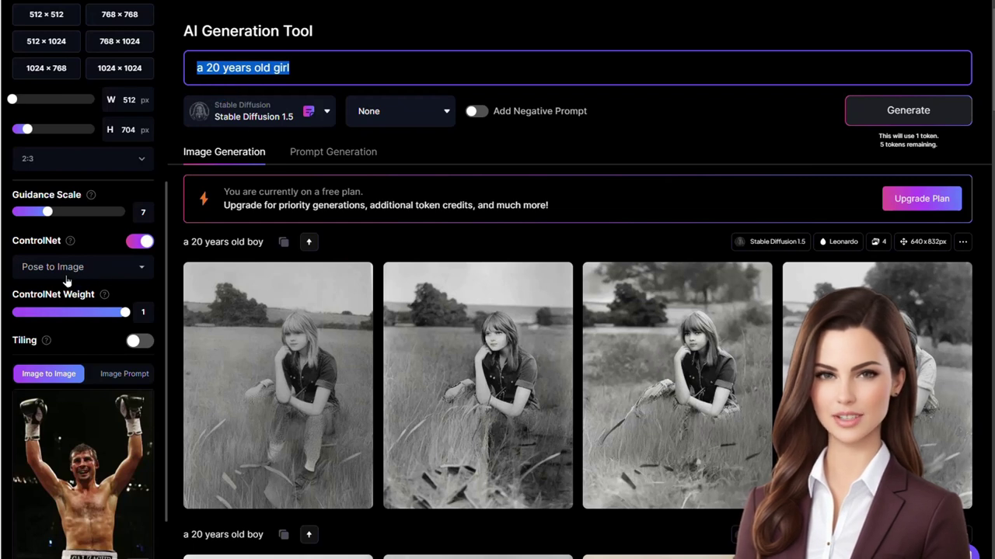
{"action": "left_click", "coordinate": [879, 113]}
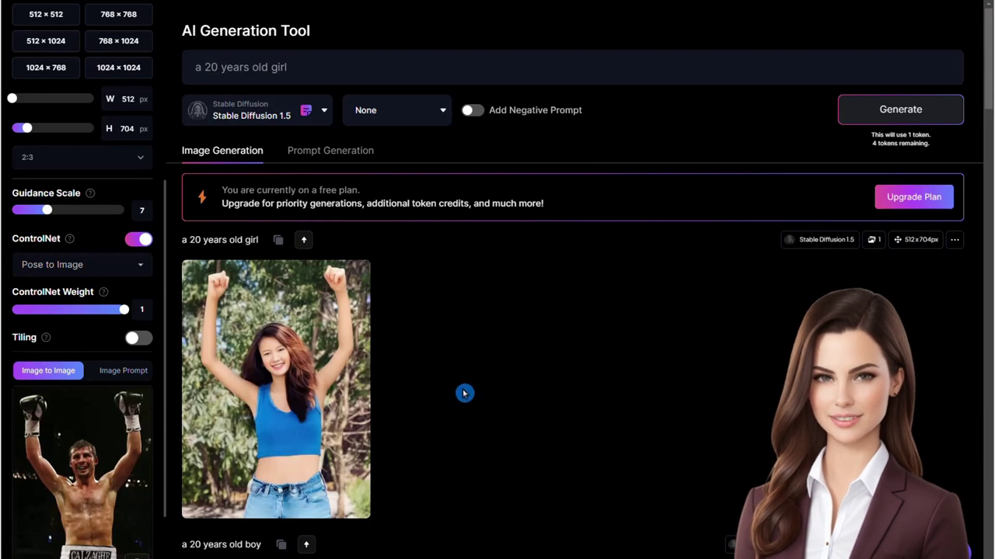
{"action": "scroll", "coordinate": [37, 387], "scroll_direction": "down", "scroll_amount": 3}
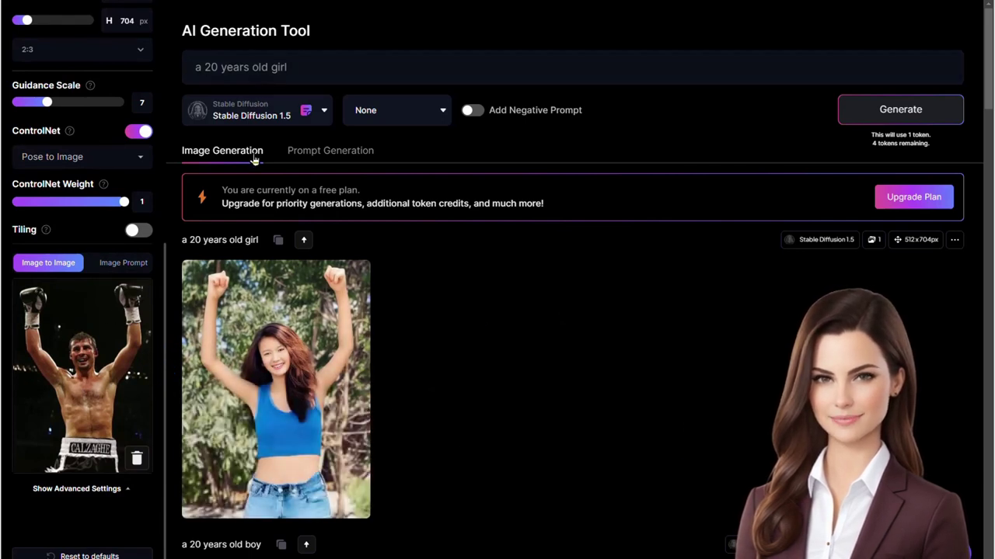
{"action": "left_click", "coordinate": [614, 417]}
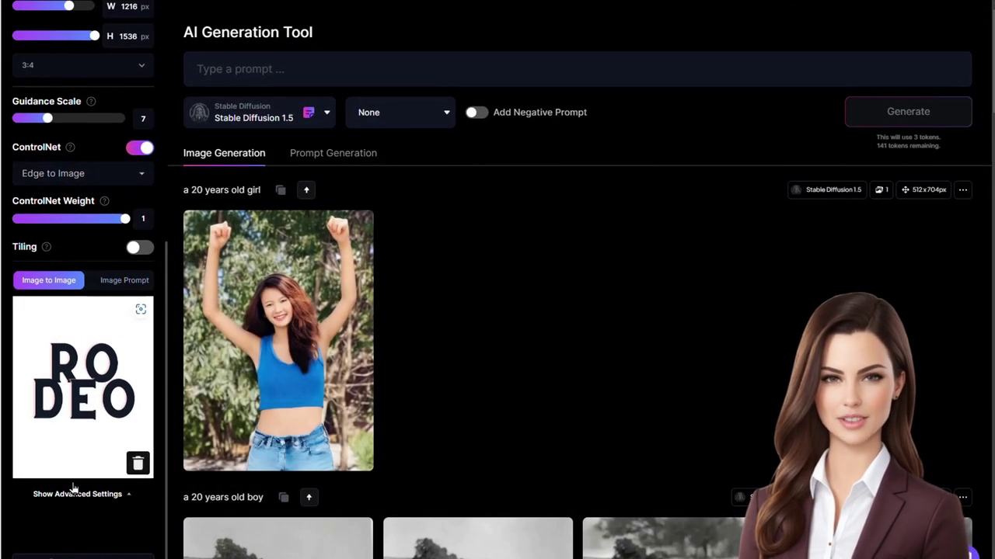
Step: Generate a 'brick wall' image guided by the RODEO Edge to Image reference
{"action": "mouse_move", "coordinate": [36, 461]}
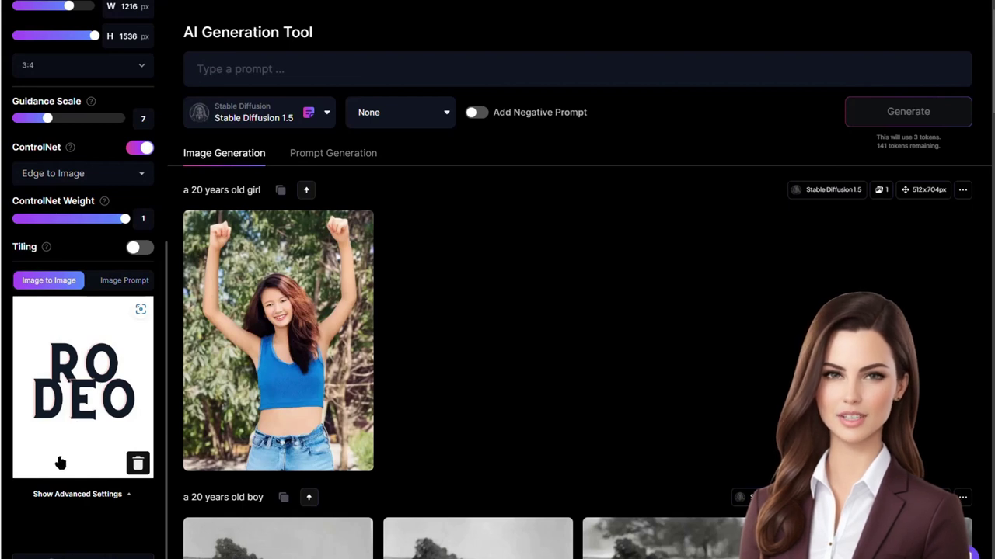
{"action": "left_click", "coordinate": [257, 70]}
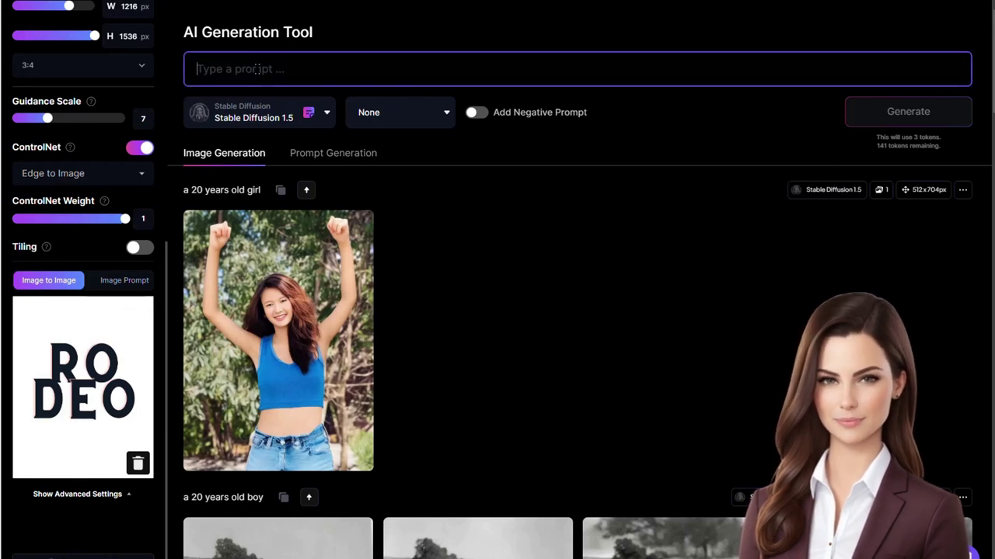
{"action": "type", "text": "brick wall"}
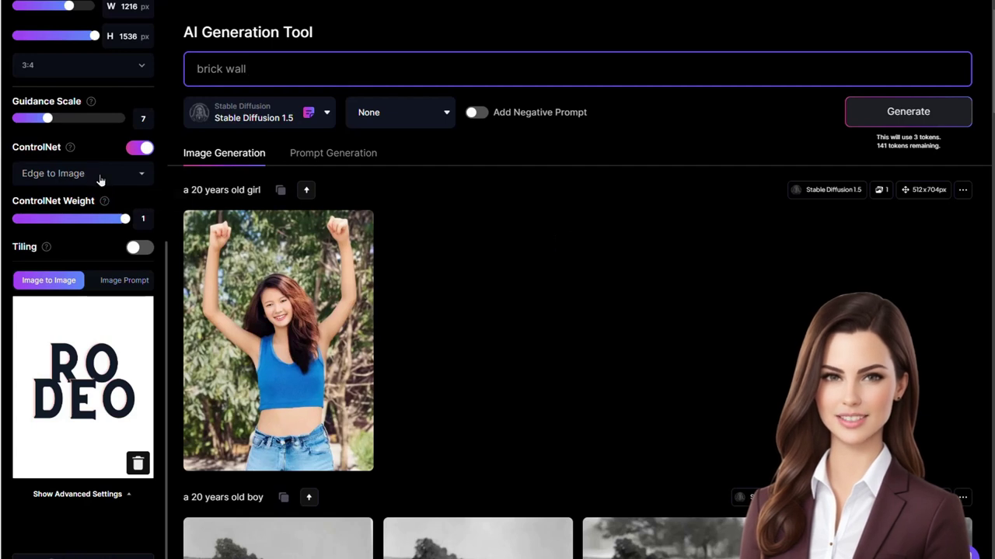
{"action": "left_click", "coordinate": [883, 115]}
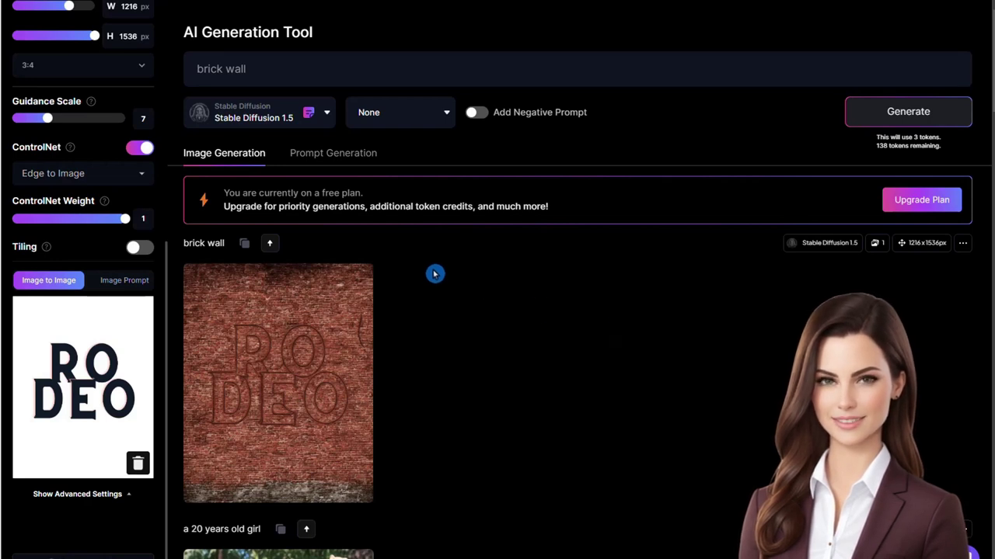
Step: Switch ControlNet to Depth to Image and regenerate the brick wall with raised RODEO letters
{"action": "left_click", "coordinate": [136, 177]}
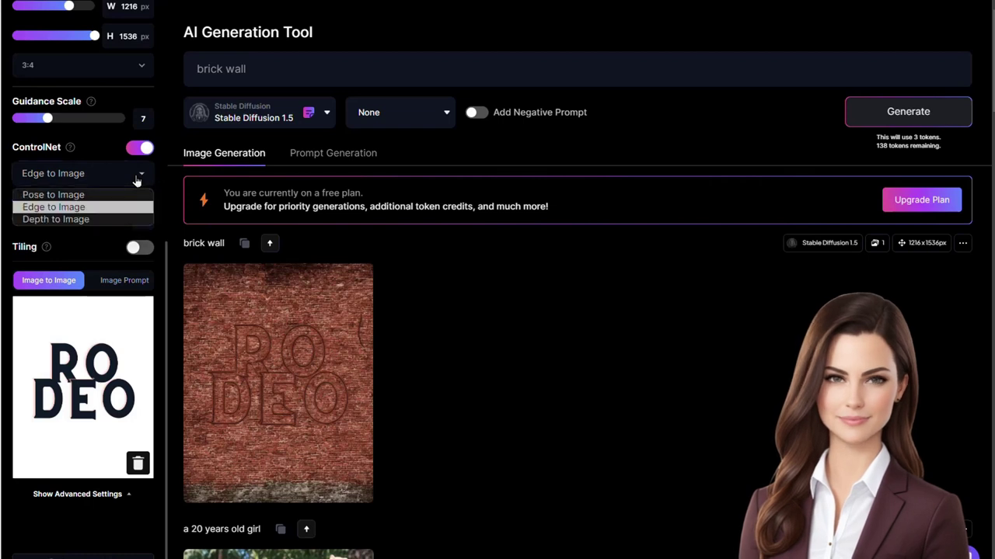
{"action": "left_click", "coordinate": [109, 220]}
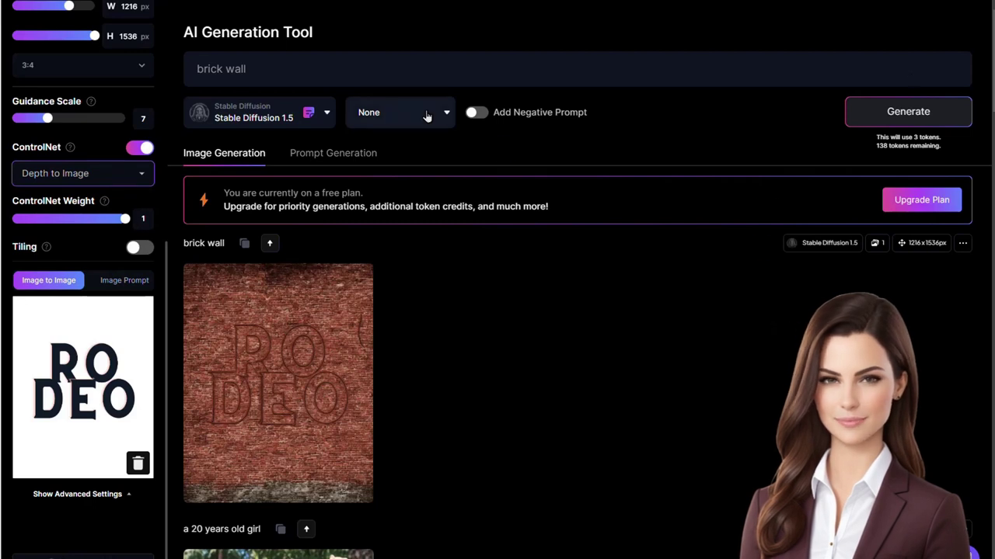
{"action": "left_click", "coordinate": [899, 114]}
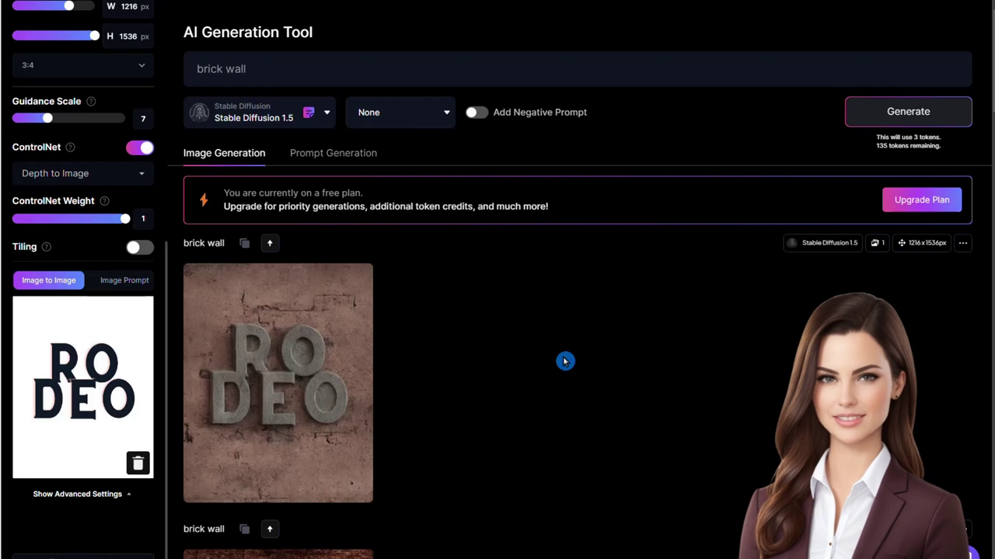
{"action": "mouse_move", "coordinate": [350, 348]}
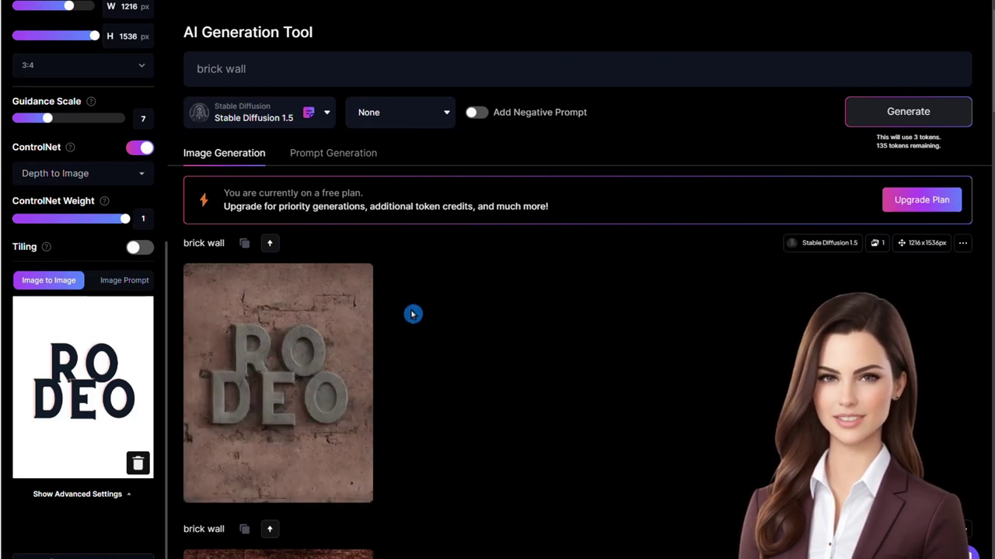
{"action": "mouse_move", "coordinate": [334, 318]}
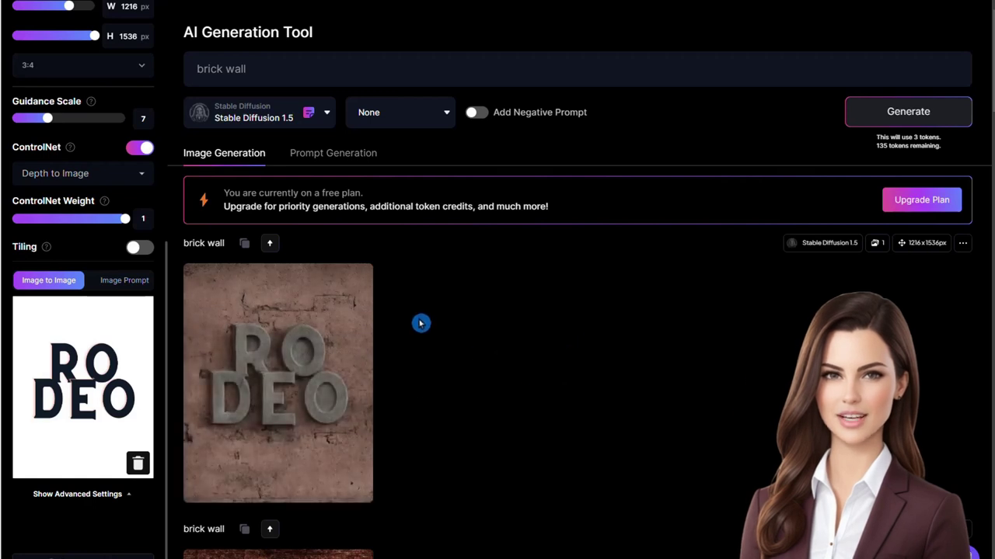
{"action": "scroll", "coordinate": [420, 324], "scroll_direction": "down", "scroll_amount": 2}
{"action": "scroll", "coordinate": [420, 320], "scroll_direction": "up", "scroll_amount": 2}
{"action": "scroll", "coordinate": [420, 320], "scroll_direction": "down", "scroll_amount": 3}
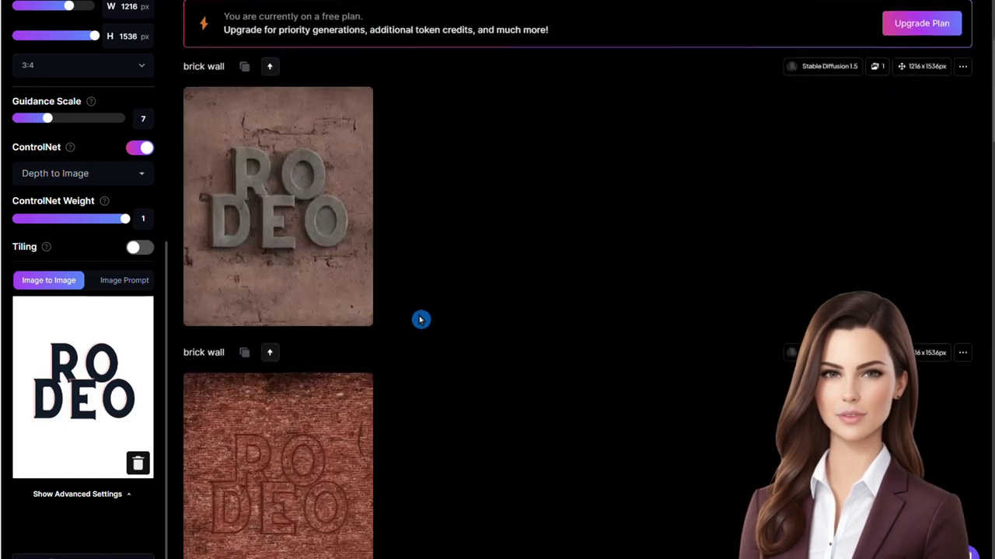
{"action": "scroll", "coordinate": [420, 320], "scroll_direction": "down", "scroll_amount": 2}
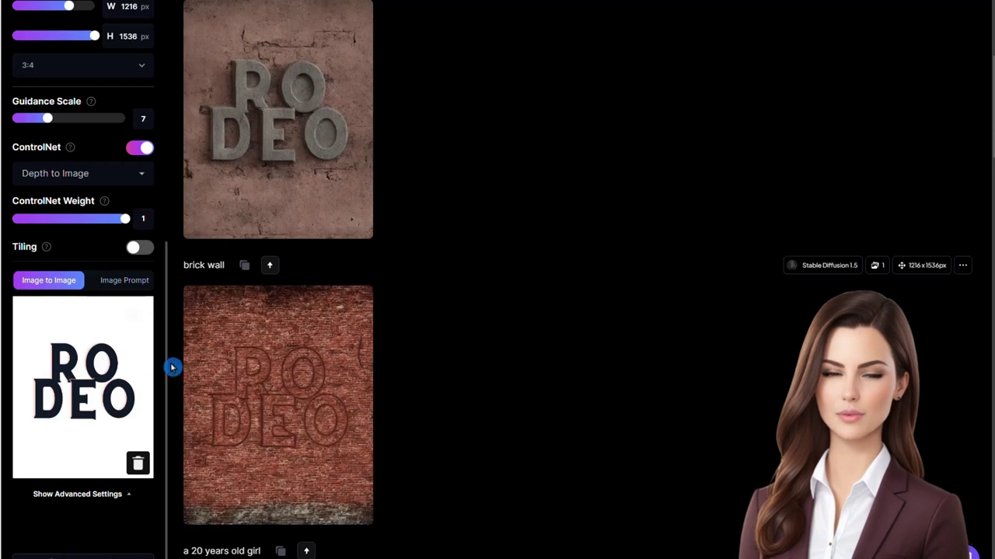
{"action": "mouse_move", "coordinate": [273, 374]}
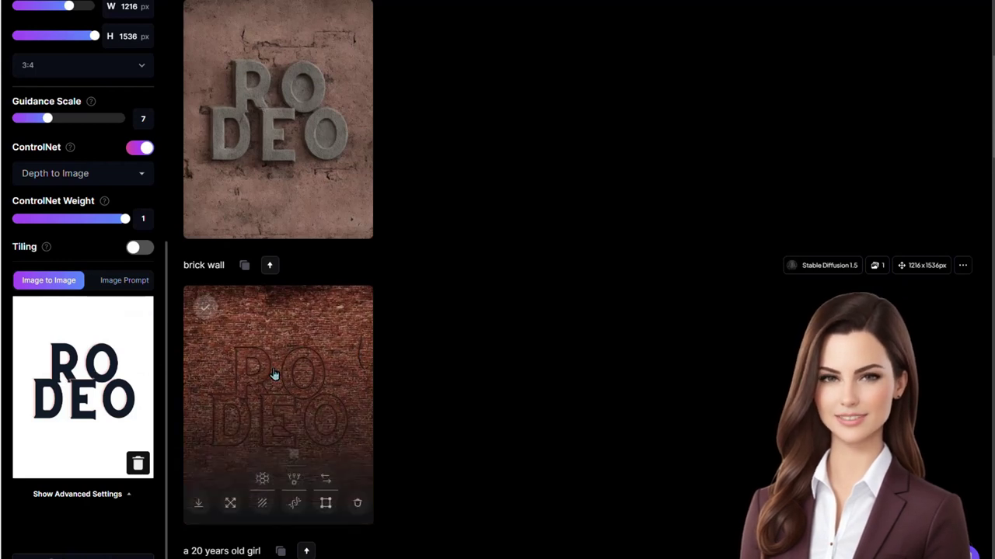